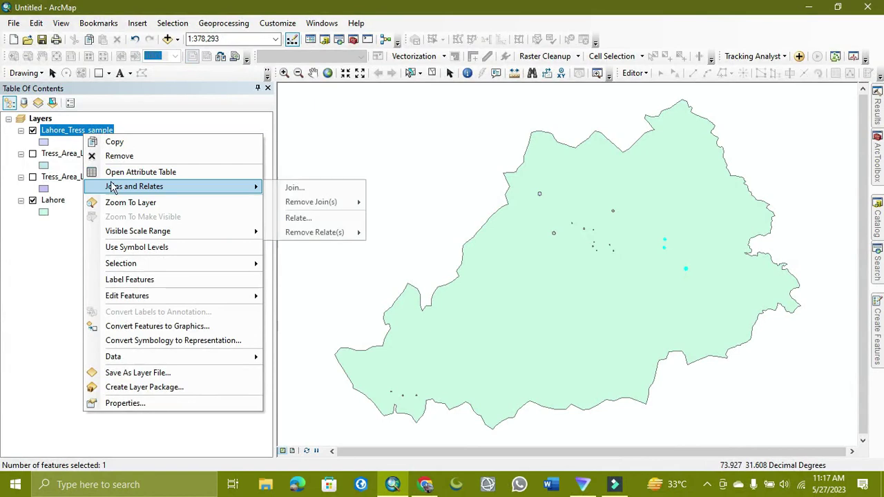
Step: Open the Lahore_Tress_sample layer's attribute table from the Table Of Contents
click(114, 175)
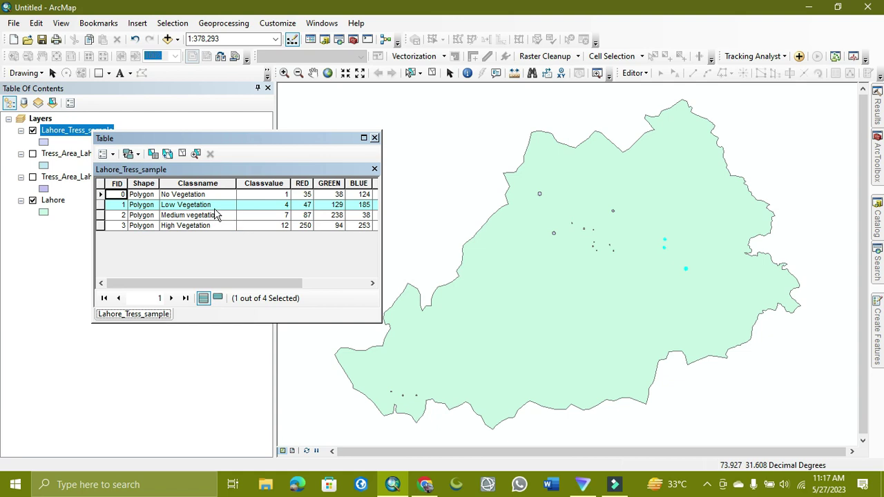
Step: Select the Low Vegetation and Medium vegetation records in the attribute table
click(100, 225)
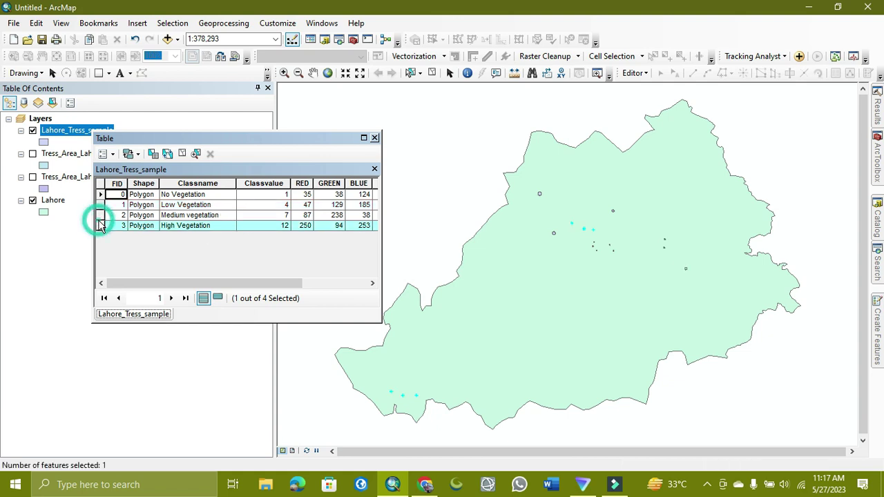
click(100, 205)
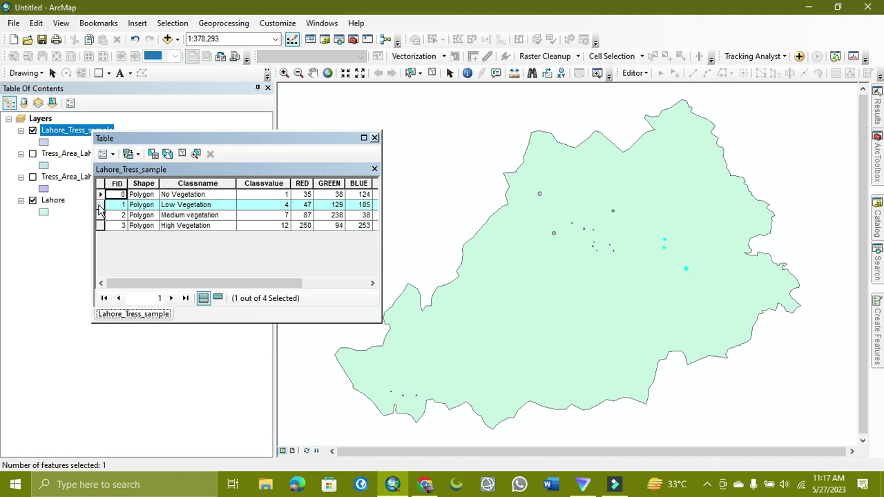
ctrl+click(101, 216)
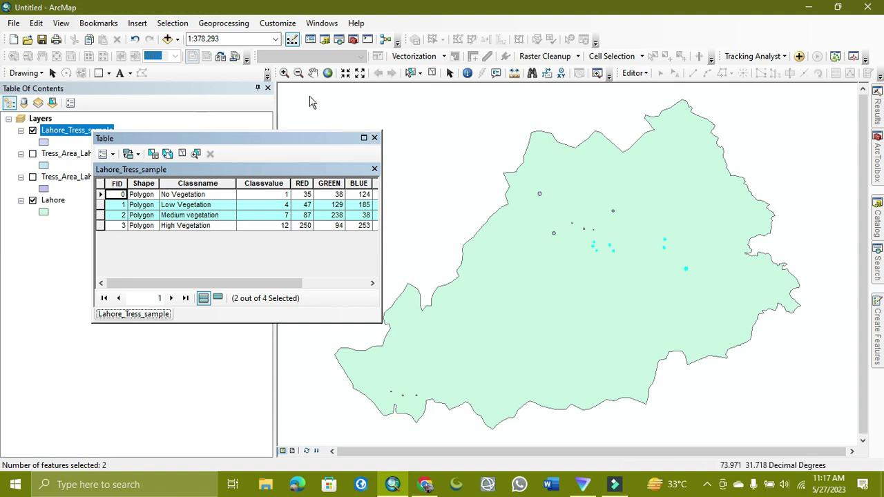
click(277, 24)
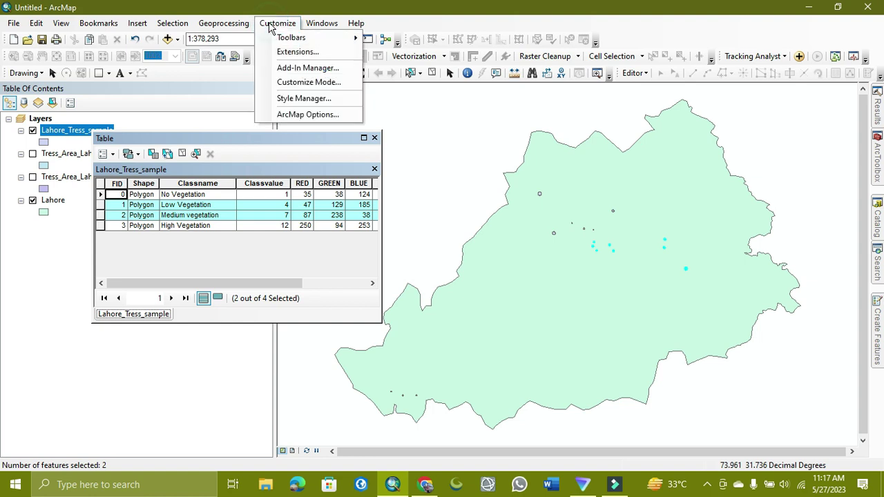
Step: Turn on Customize Mode, enable the Context Menus toolbar and expand its list of menus
click(301, 82)
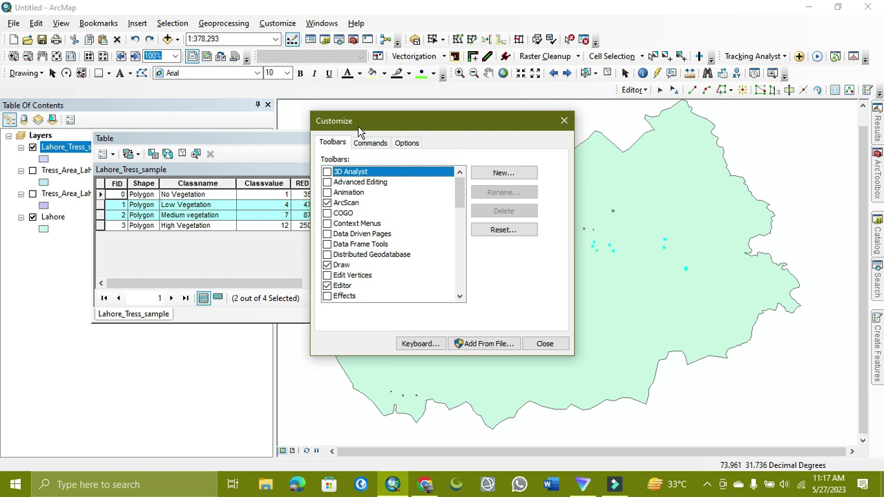
click(327, 224)
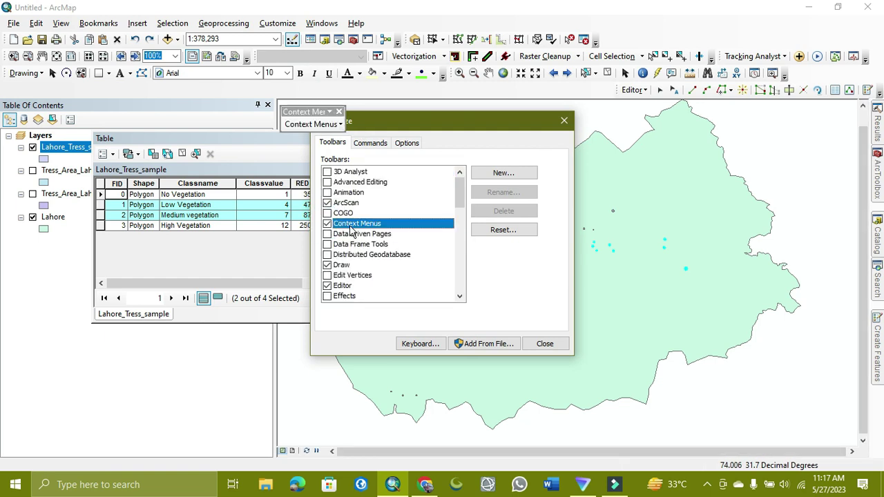
click(340, 124)
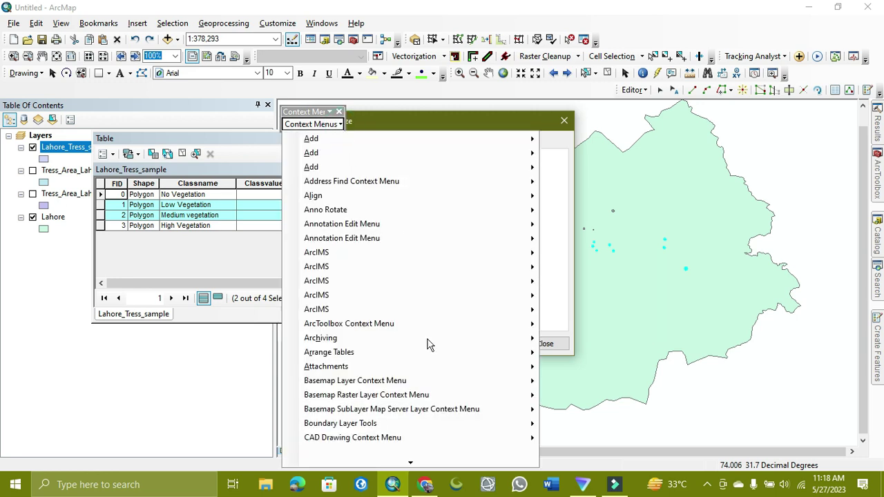
Step: Reset the Table context menu to its defaults and close the context menu list
mouse_move(411, 464)
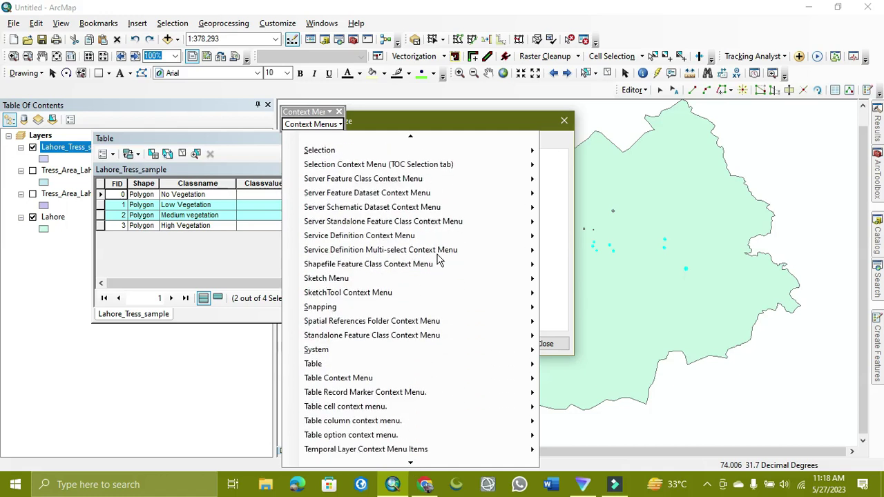
mouse_move(363, 365)
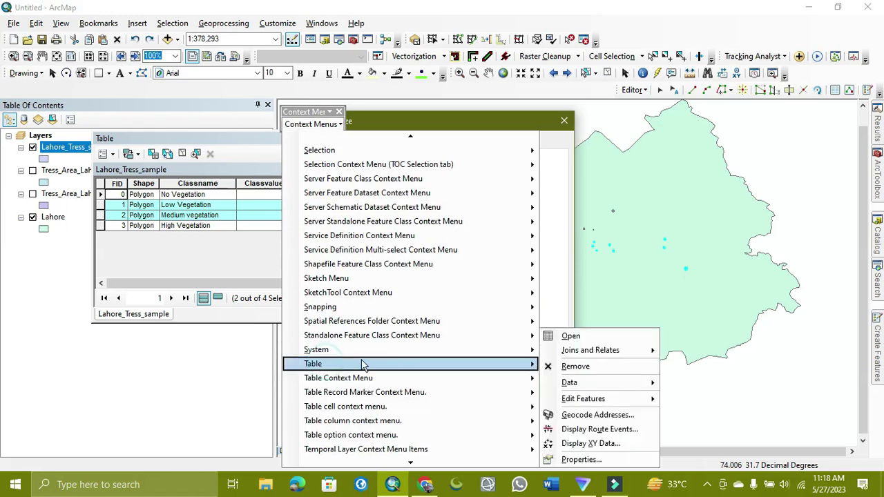
right_click(533, 371)
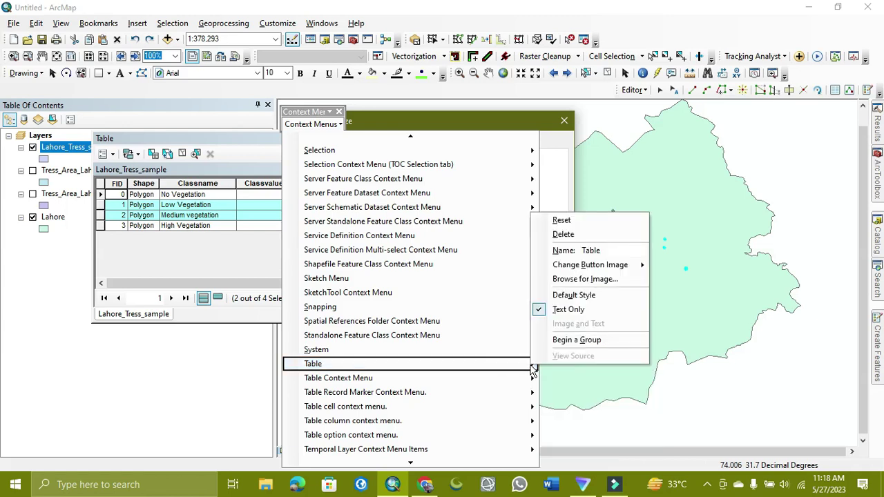
click(578, 223)
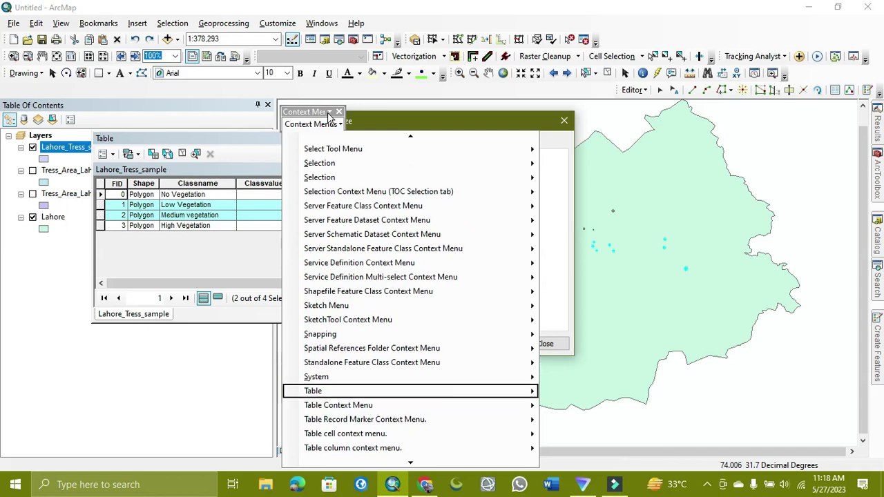
click(492, 121)
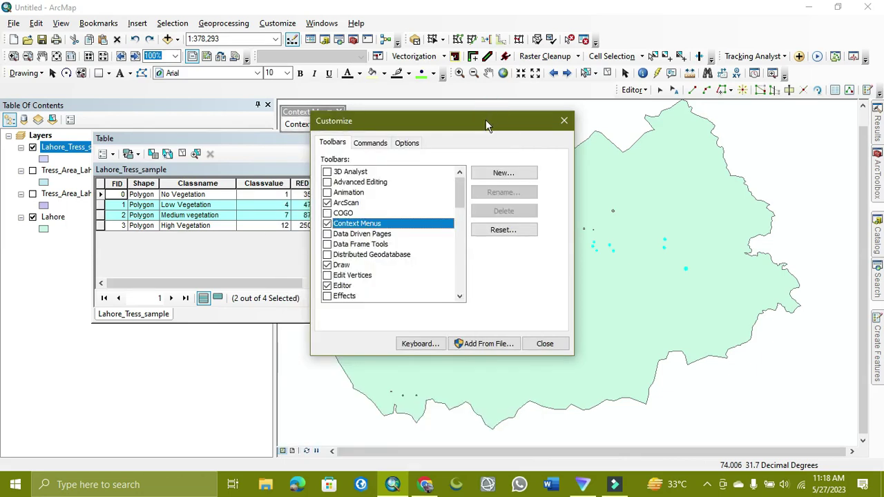
Step: Show the Customize dialog's Commands page and browse its categories, moving the dialog aside
click(371, 144)
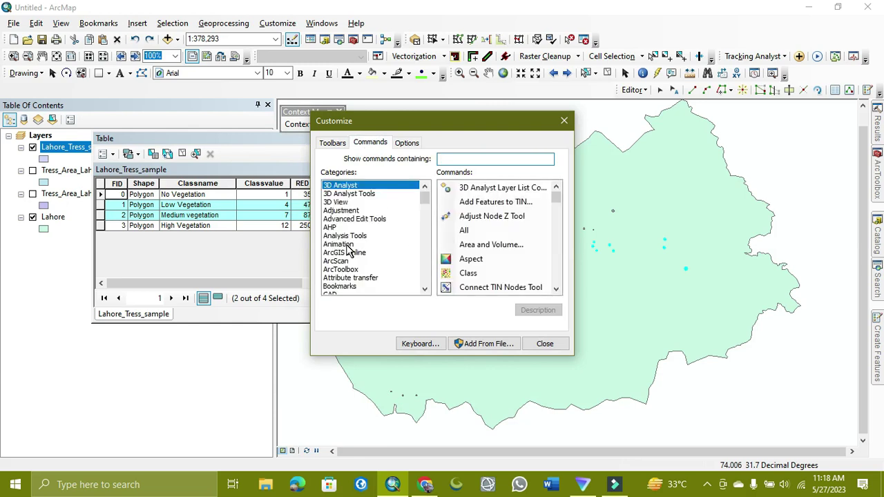
scroll(349, 250, down, 7)
scroll(349, 250, down, 1)
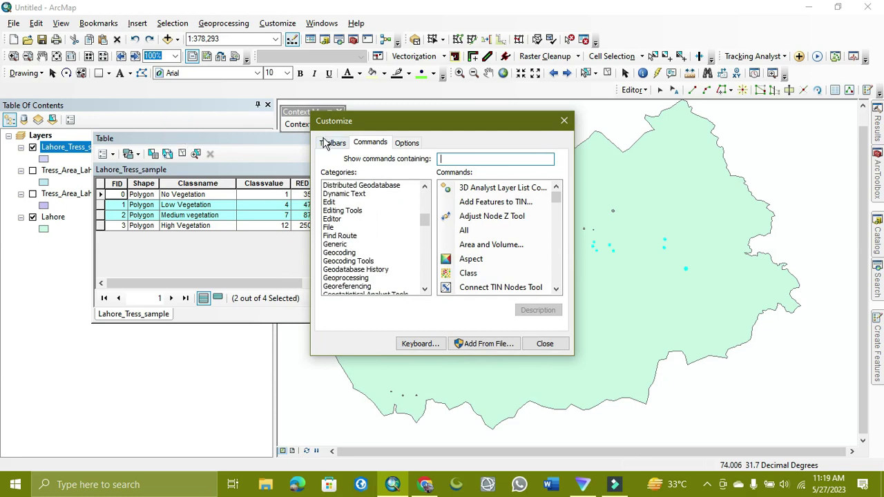
drag(358, 122, 462, 135)
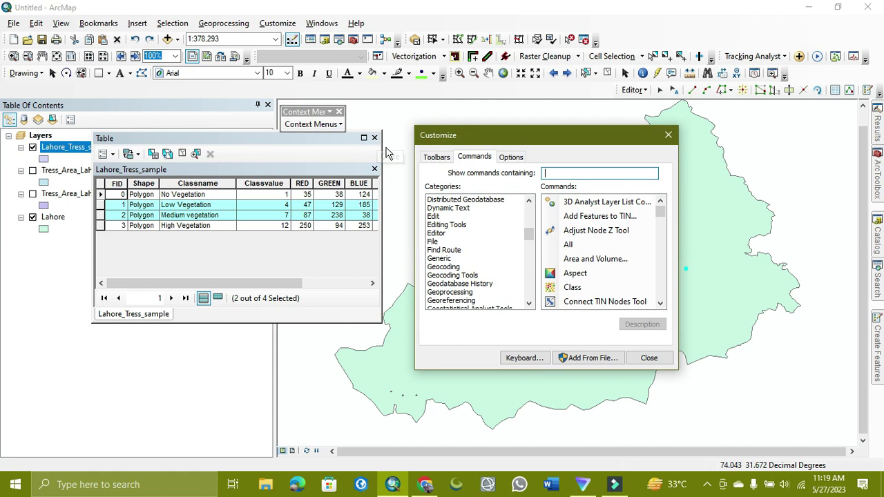
scroll(448, 263, down, 4)
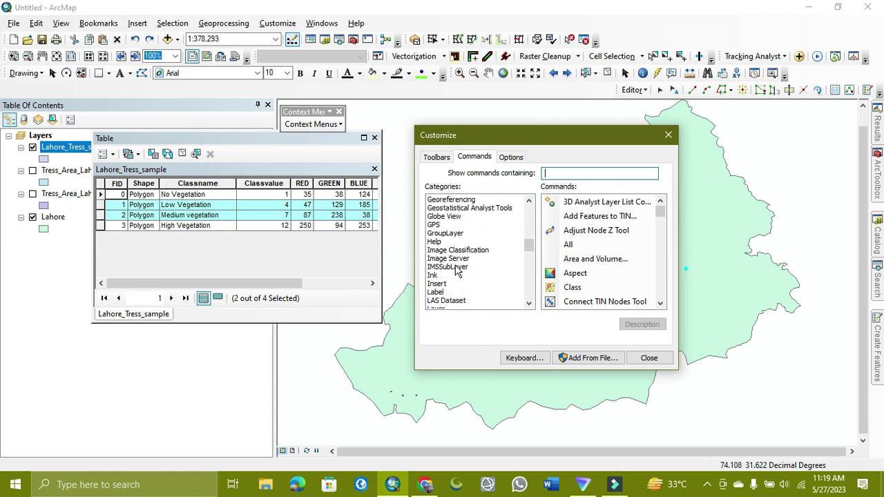
scroll(456, 270, down, 5)
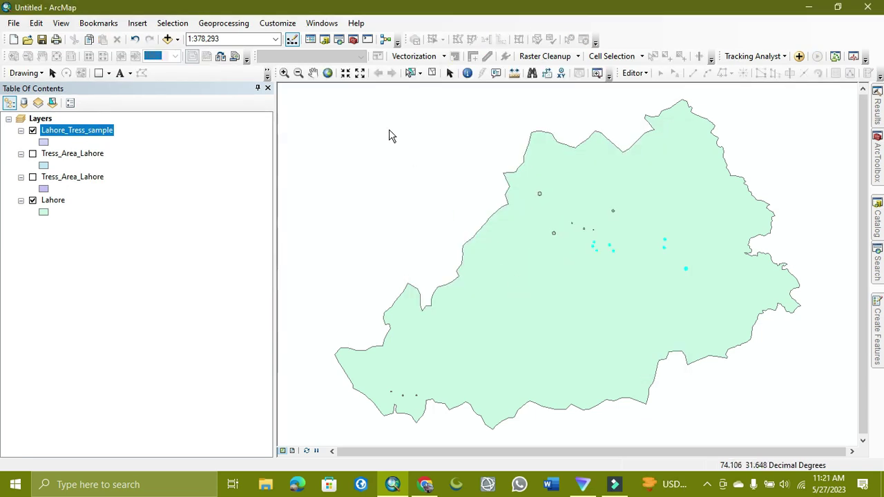
Step: Re-enter Customize Mode, re-enable the Context Menus toolbar and drop down its menu list
click(278, 25)
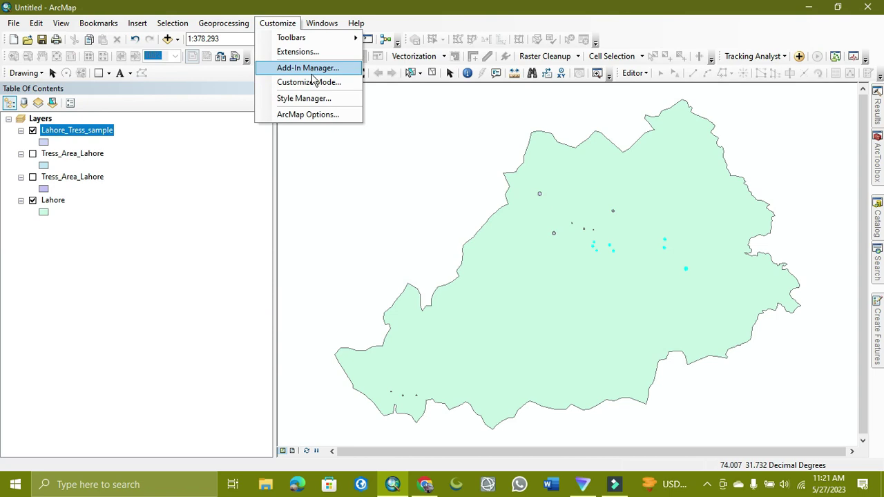
click(315, 83)
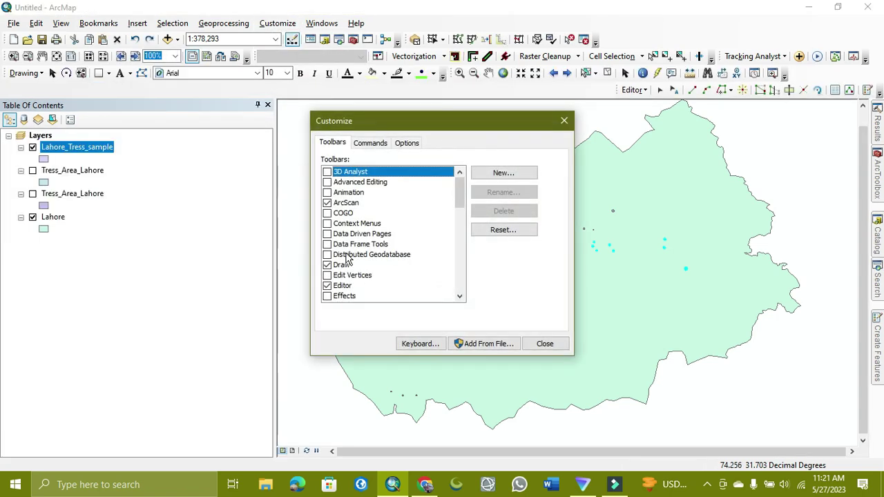
click(328, 224)
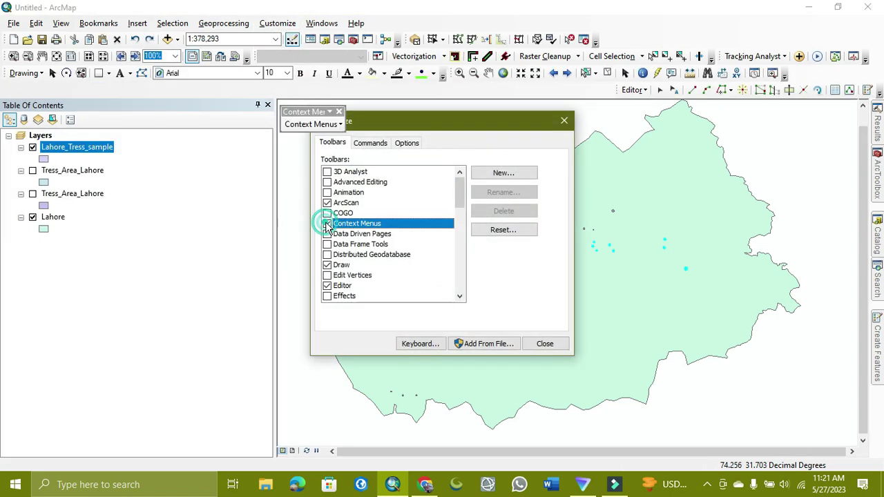
click(340, 125)
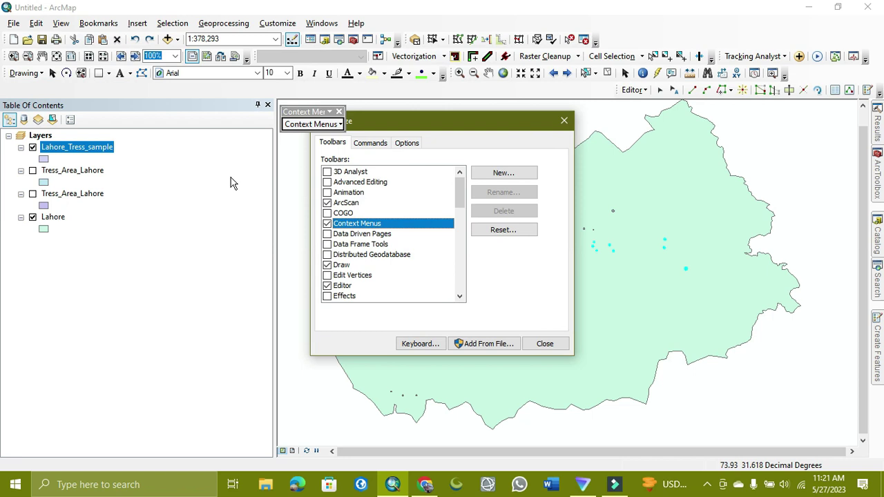
click(339, 124)
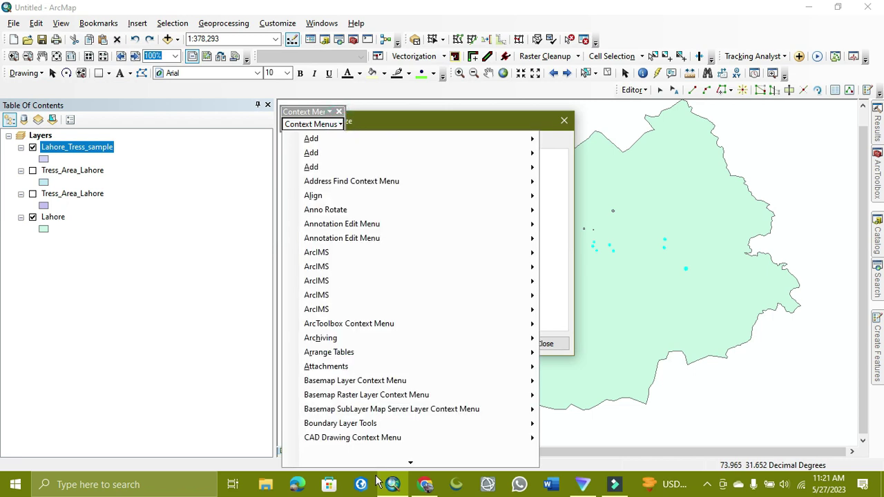
Step: Inspect the Feature Layer Context Menu entries, then switch Customize to the Commands page
mouse_move(411, 465)
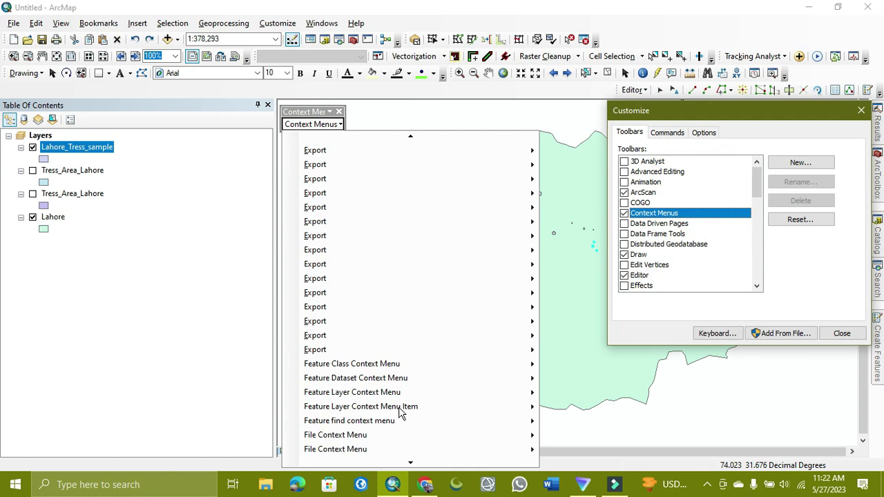
mouse_move(400, 409)
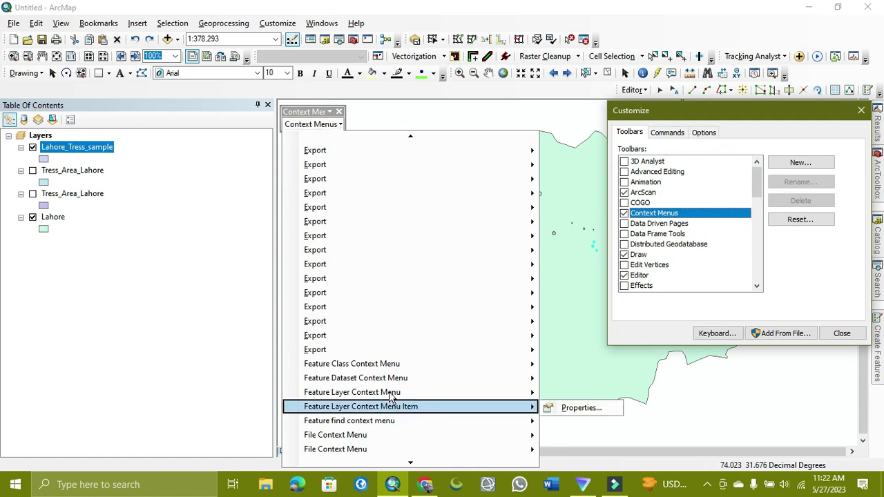
mouse_move(386, 392)
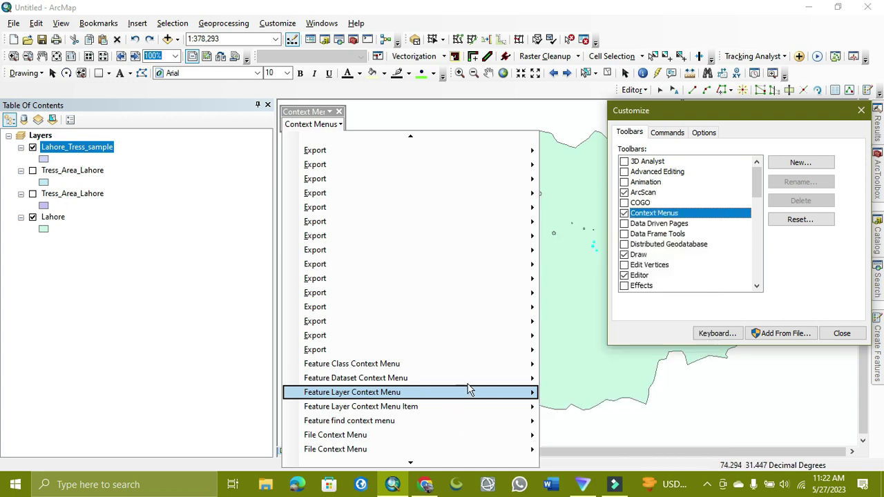
mouse_move(530, 396)
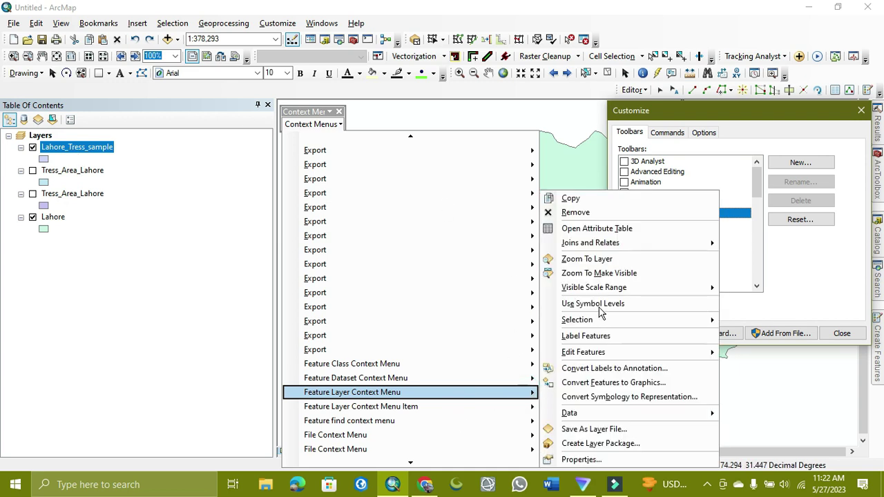
click(668, 132)
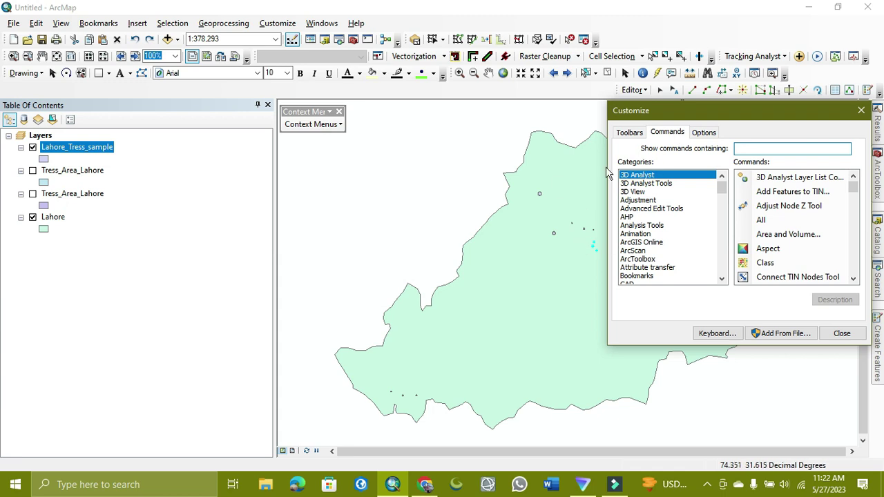
Step: Select Open Table Showing Selected Features from the Layer category's commands
scroll(688, 255, down, 3)
scroll(679, 254, down, 5)
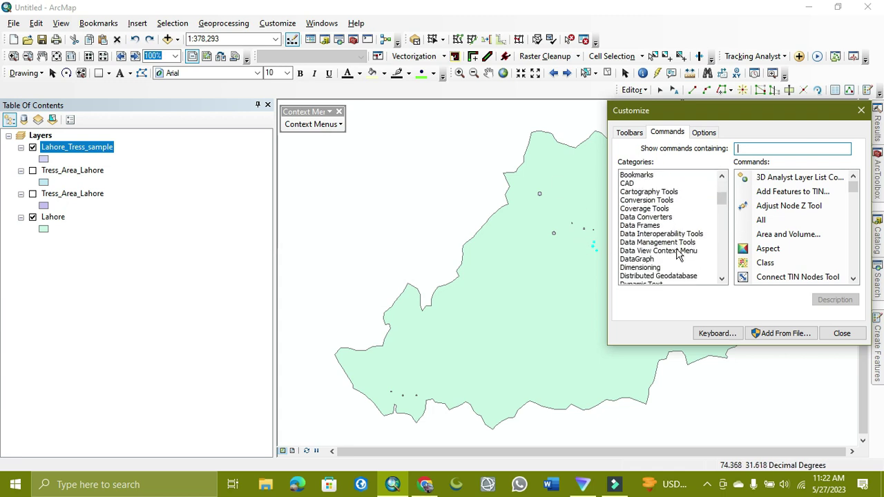
scroll(678, 255, down, 5)
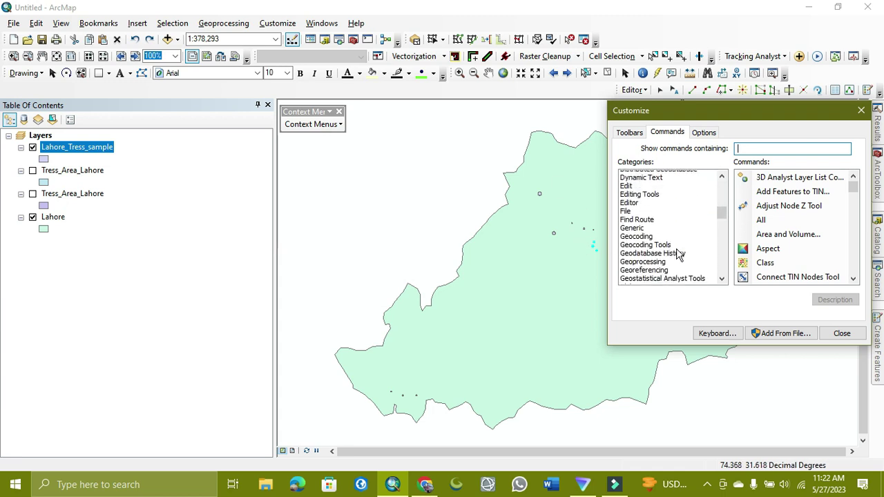
scroll(678, 254, up, 6)
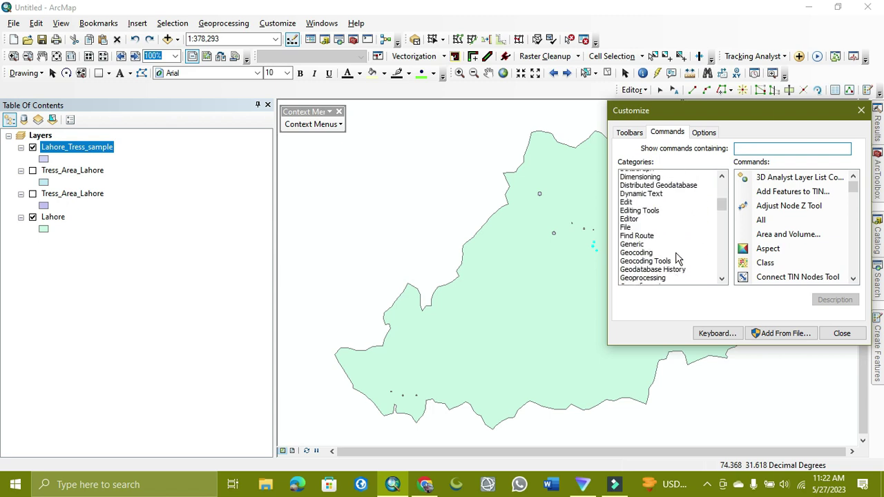
scroll(679, 258, down, 4)
scroll(677, 257, down, 4)
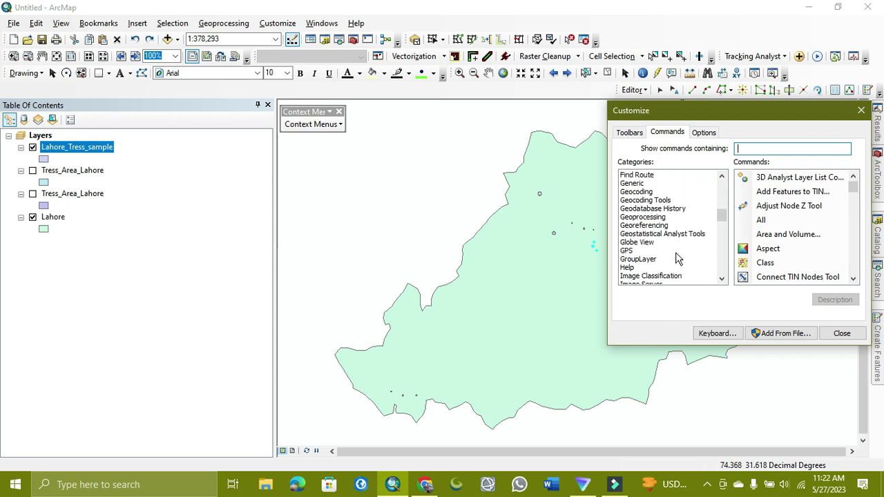
scroll(643, 276, down, 2)
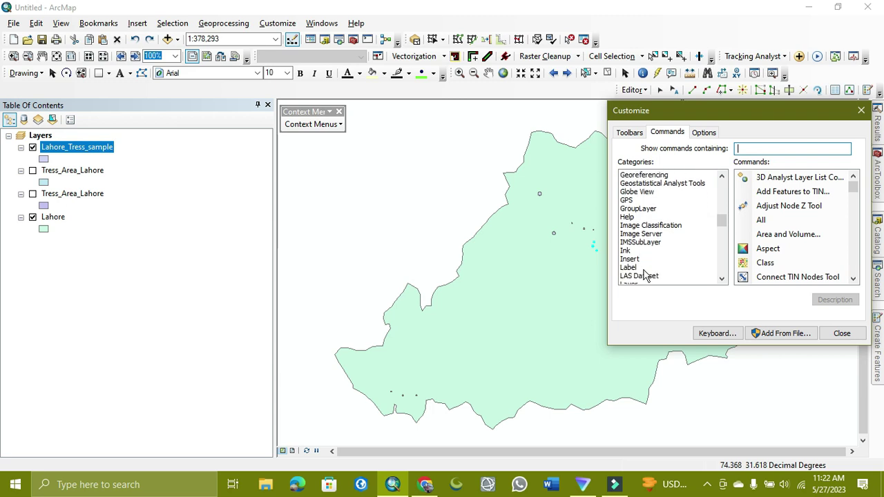
scroll(646, 280, down, 3)
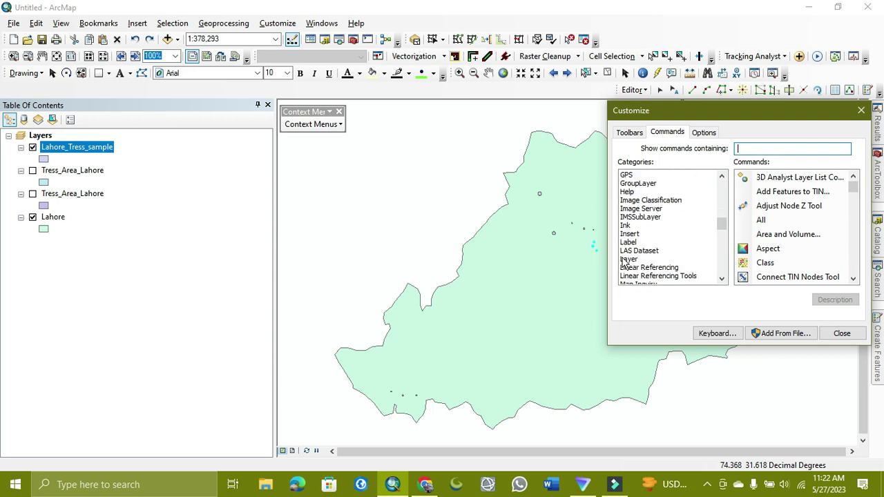
click(627, 259)
scroll(823, 210, down, 5)
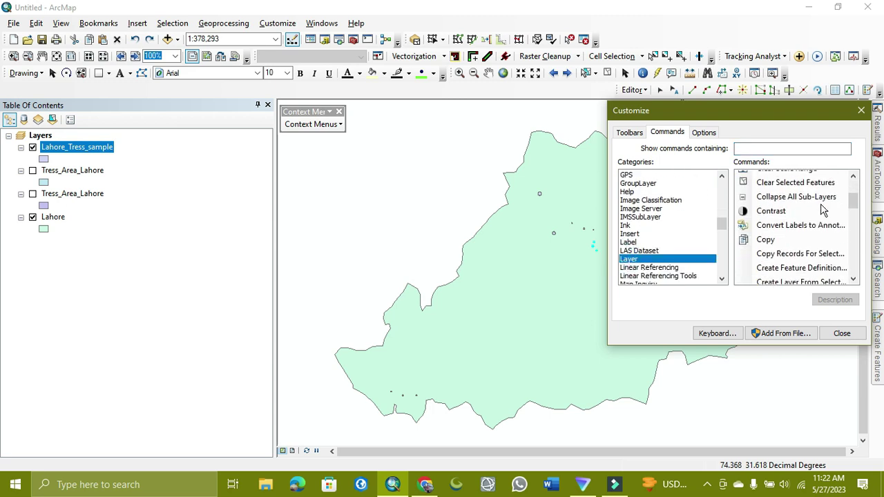
scroll(823, 210, down, 4)
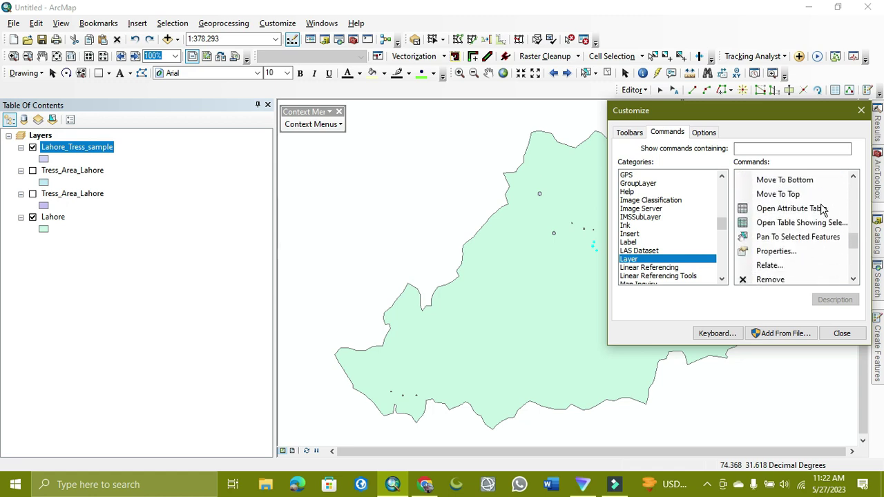
click(802, 195)
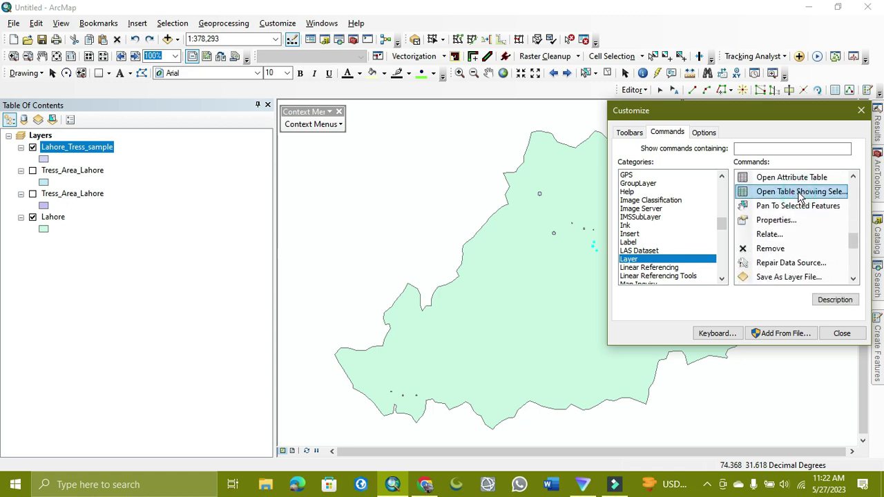
Step: Flip between Toolbars and Commands pages, then drop down the Context Menus list
click(630, 134)
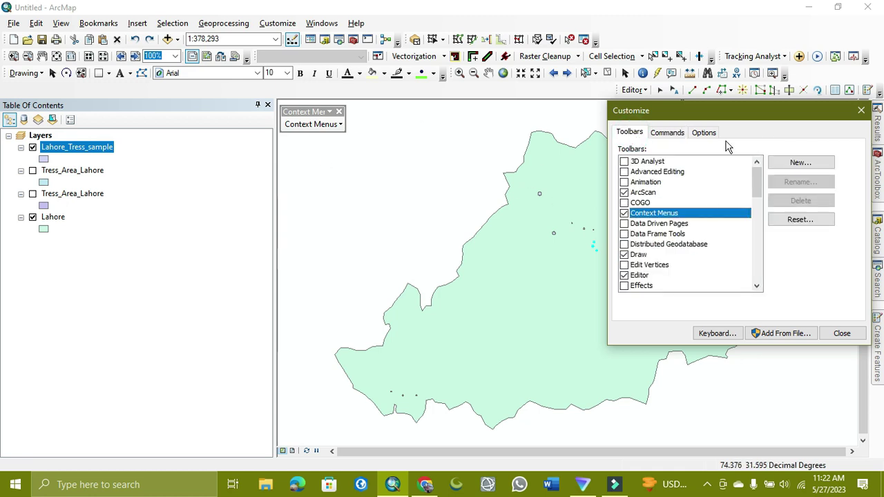
click(667, 134)
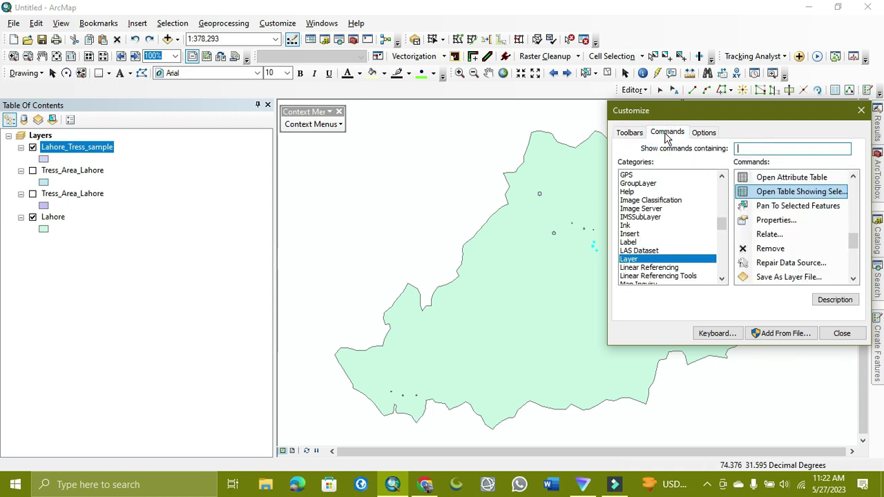
click(340, 125)
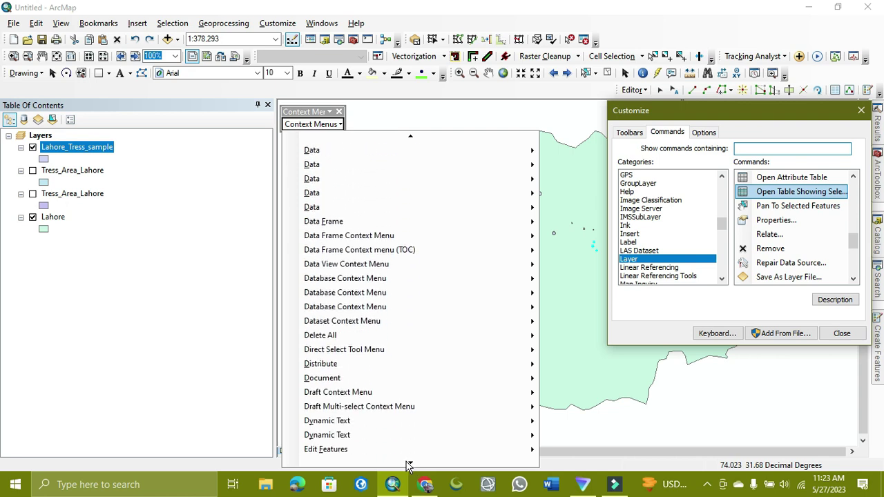
Step: Reopen the context menus list and expand the Feature Layer Context Menu
key(Escape)
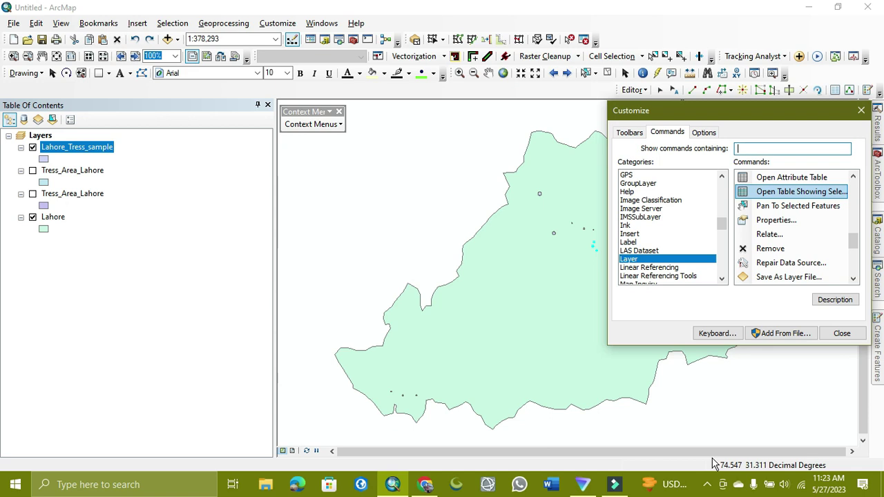
click(338, 124)
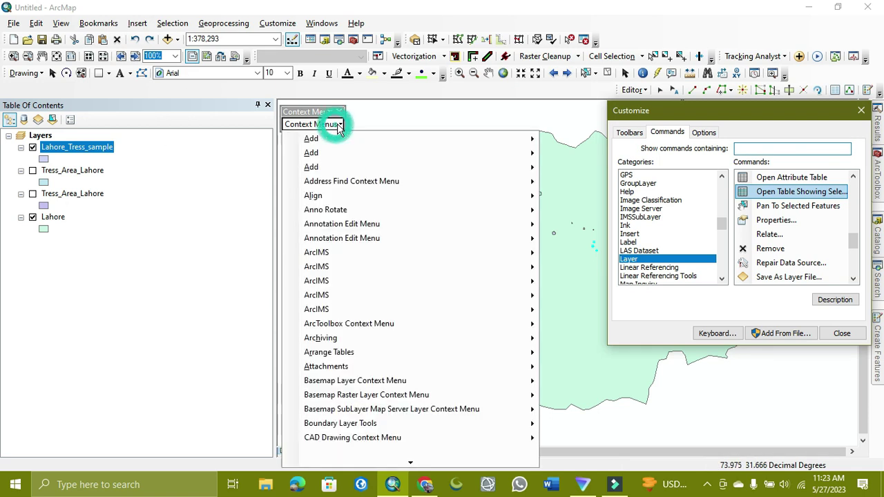
mouse_move(397, 468)
mouse_move(409, 464)
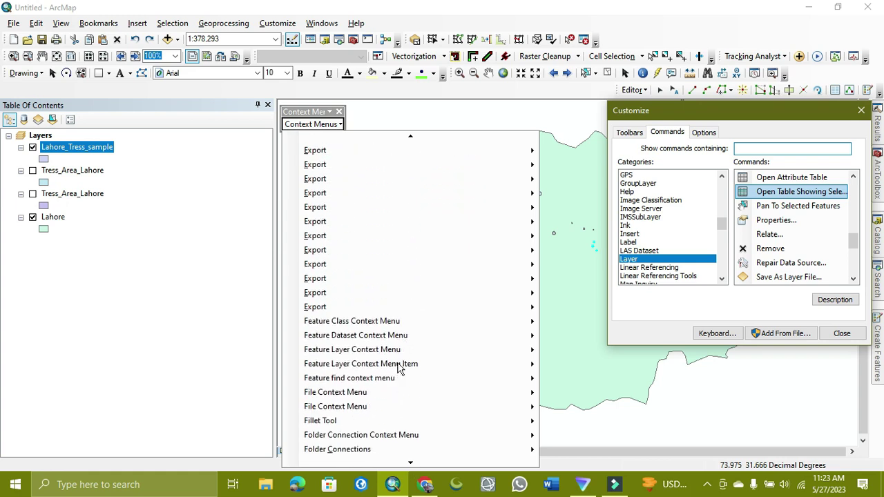
mouse_move(400, 368)
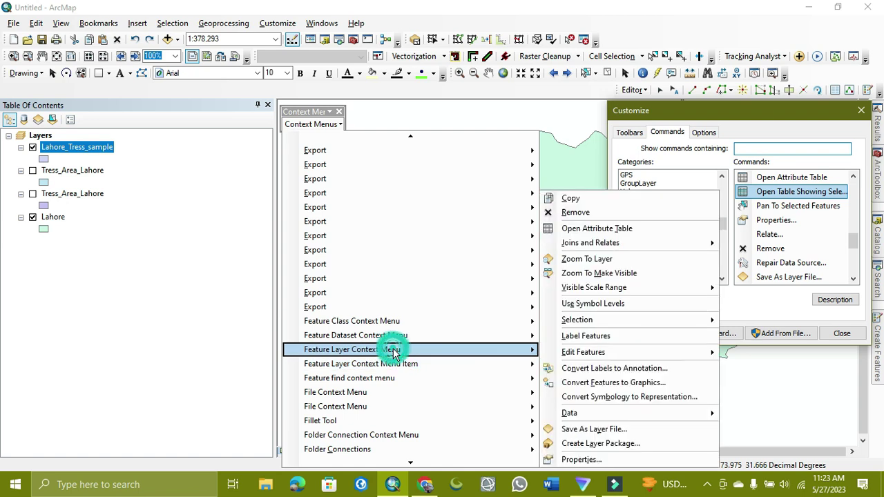
Step: Place Open Table Showing Selected Features below Open Attribute Table in the Feature Layer Context Menu, then close Customize
scroll(427, 332, down, 2)
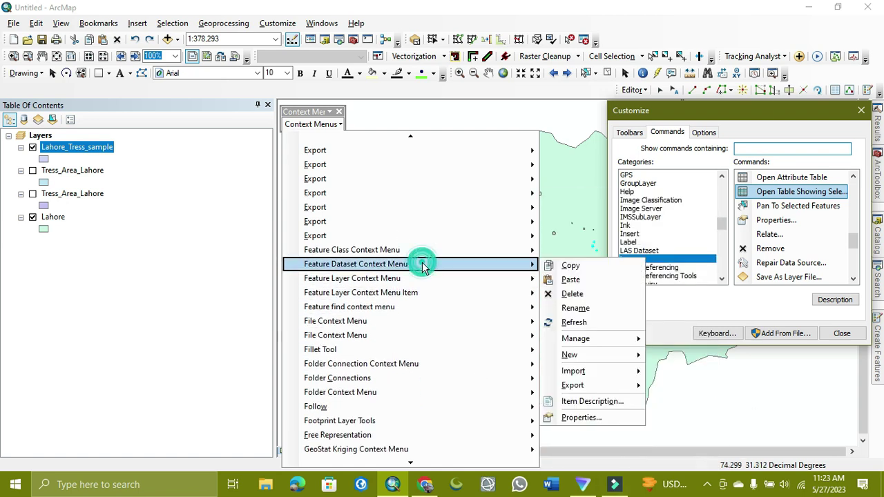
mouse_move(414, 277)
drag(784, 195, 687, 233)
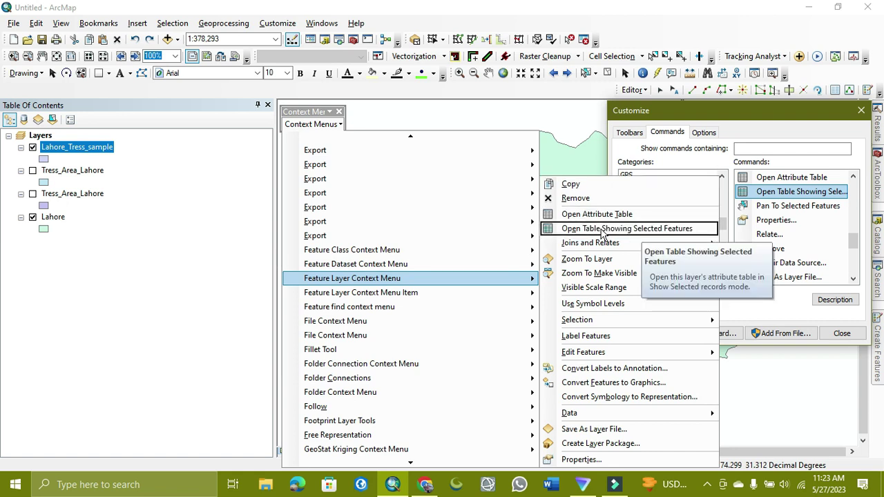
click(843, 334)
right_click(107, 136)
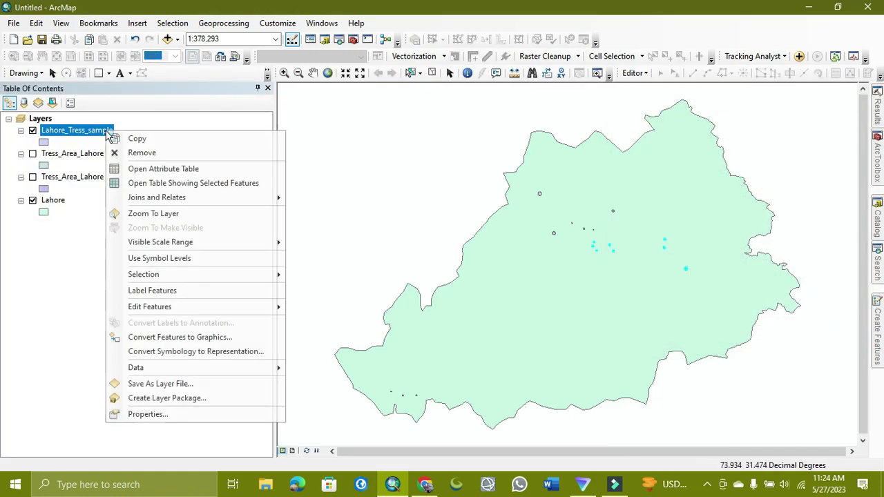
click(205, 185)
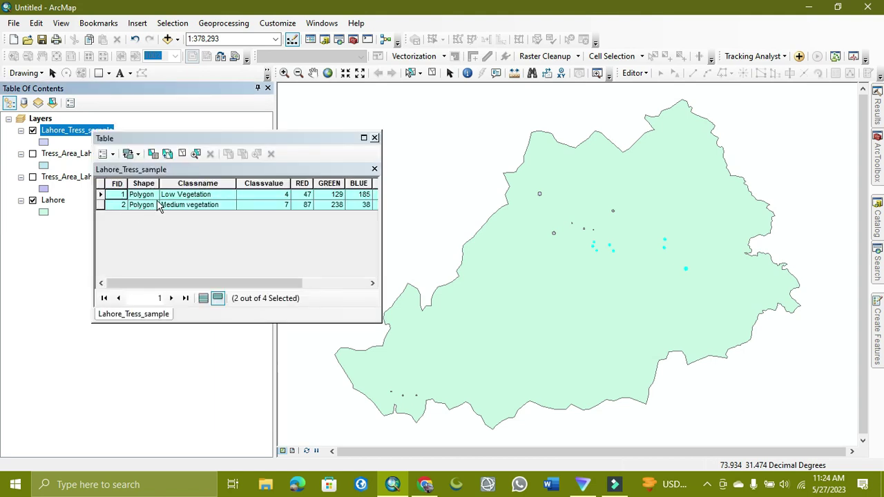
drag(205, 147, 349, 154)
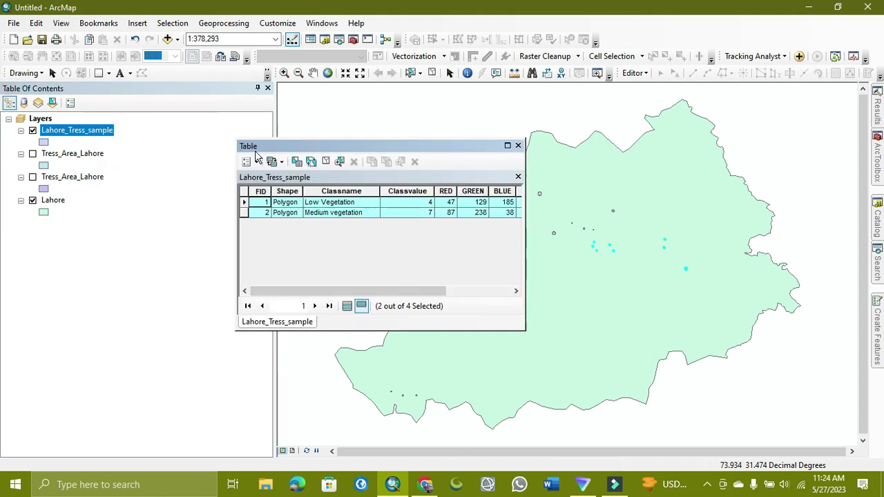
right_click(91, 135)
click(128, 169)
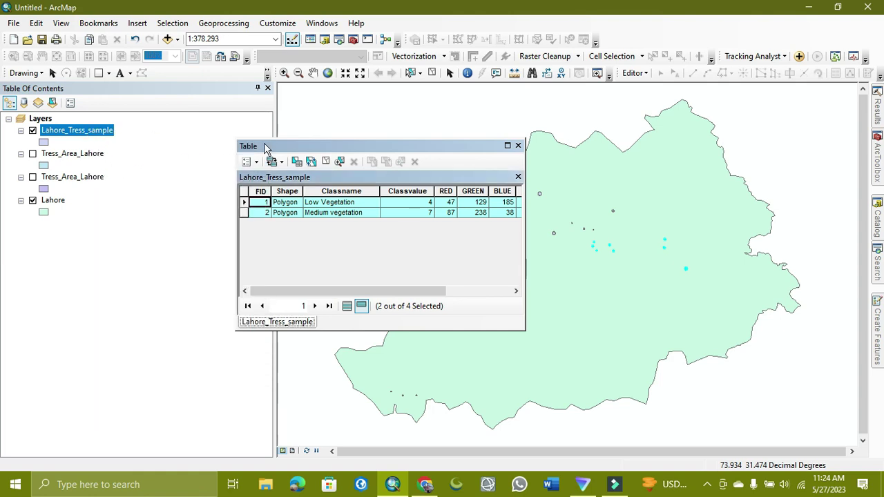
drag(446, 147, 493, 160)
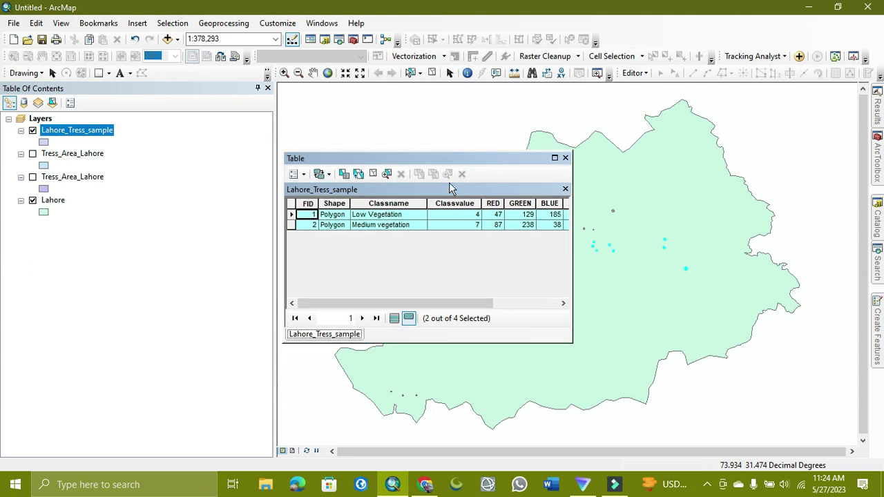
right_click(85, 131)
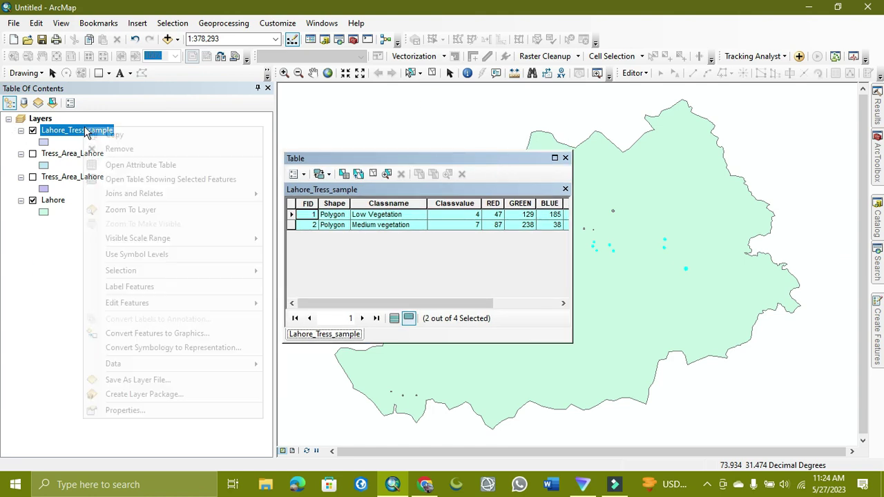
click(130, 165)
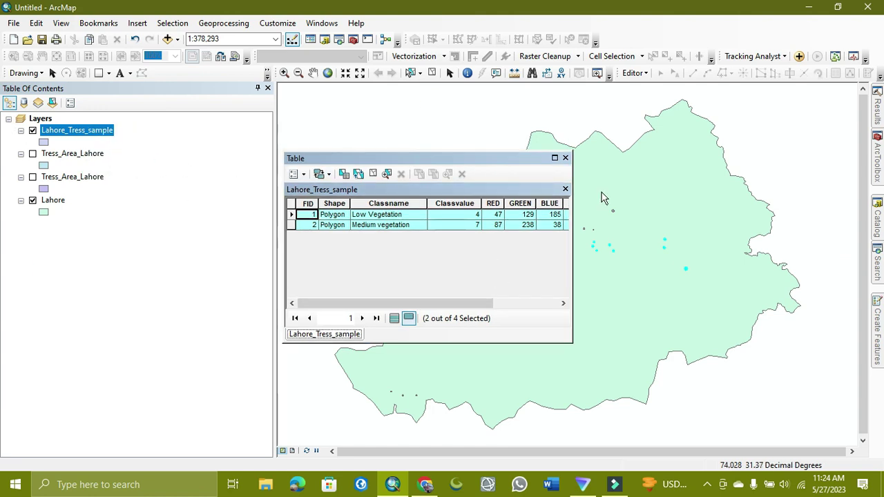
click(566, 157)
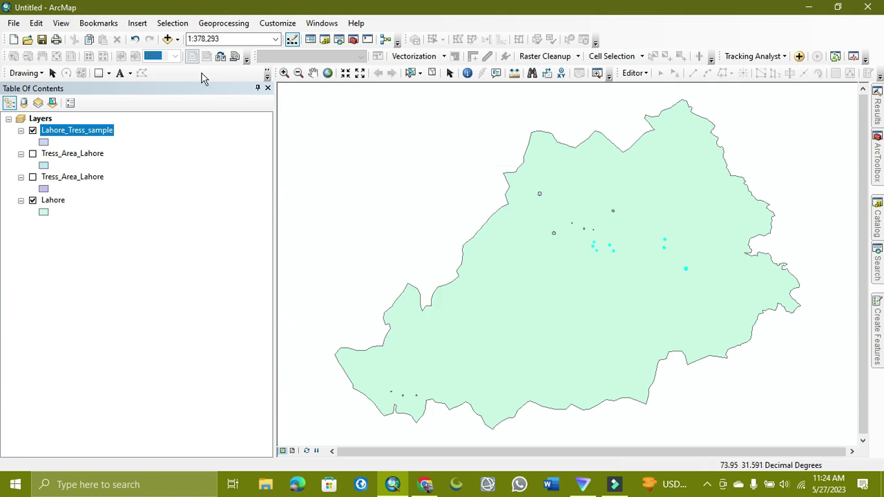
Step: Clear the feature selection and briefly view the Lahore_Tress_sample attribute table
click(432, 76)
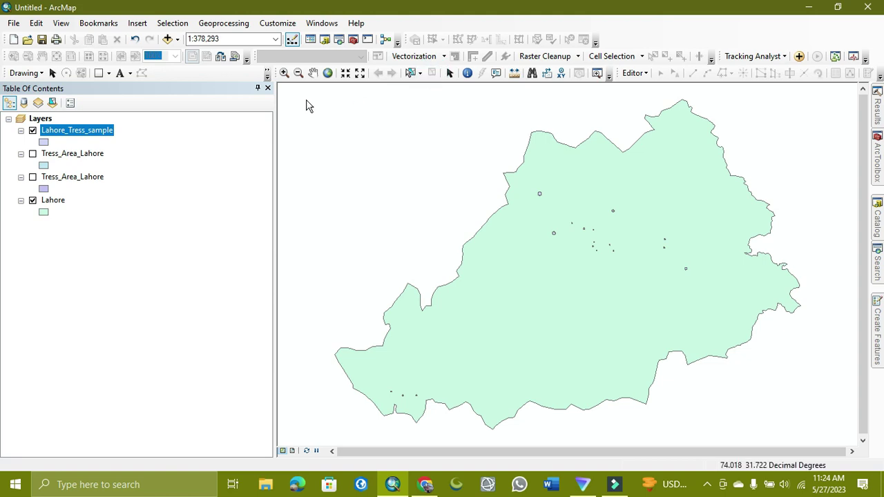
right_click(99, 136)
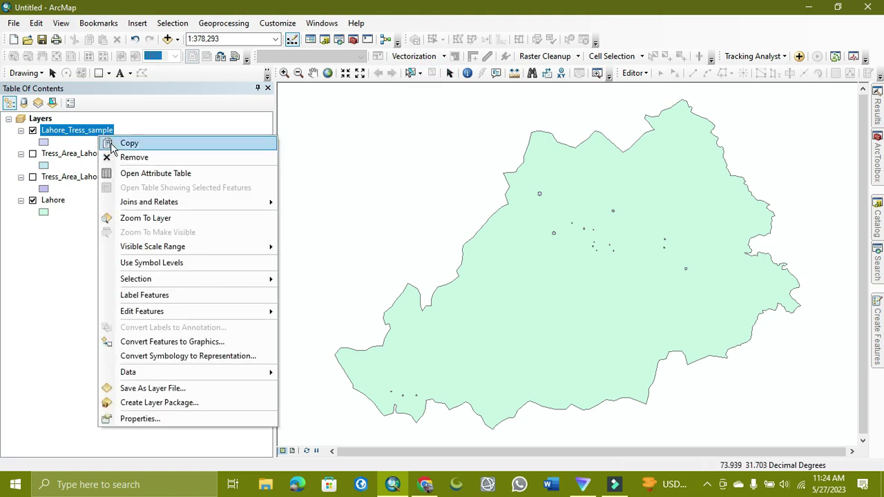
click(131, 177)
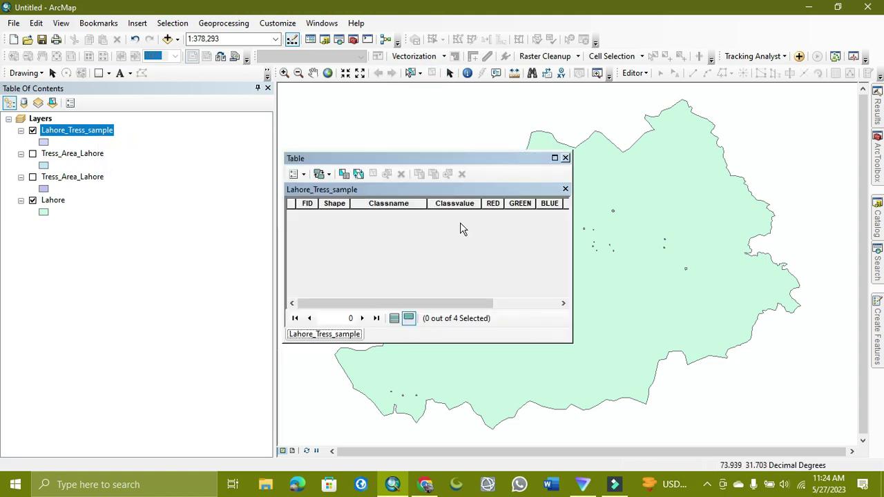
click(566, 159)
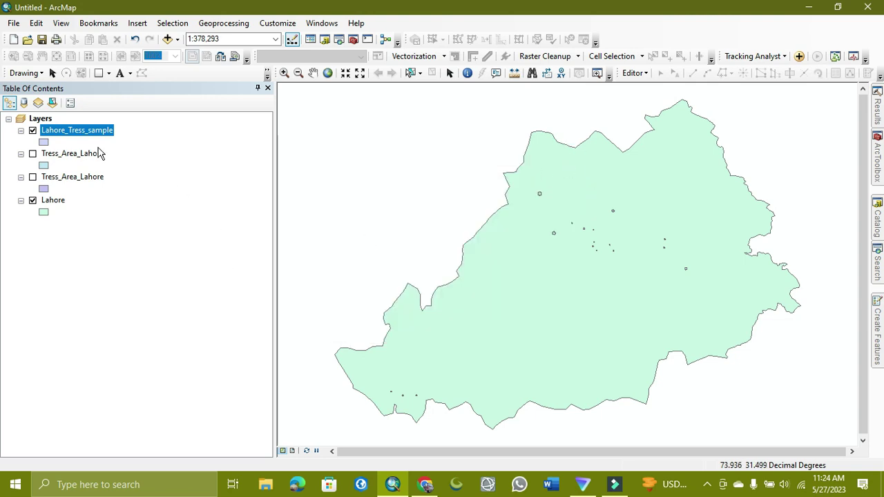
Step: Hide Lahore_Tress_sample, reopen its attribute table showing 0 of 4 selected, and show the layer again
click(33, 132)
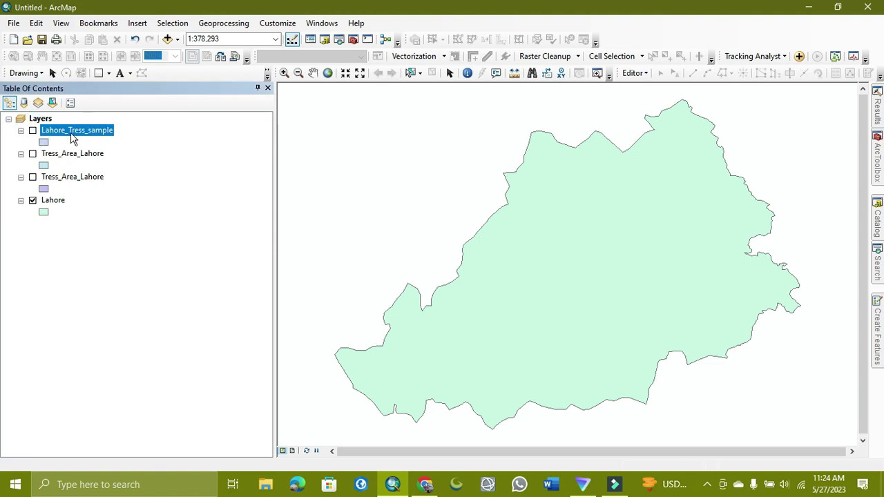
right_click(67, 137)
click(114, 172)
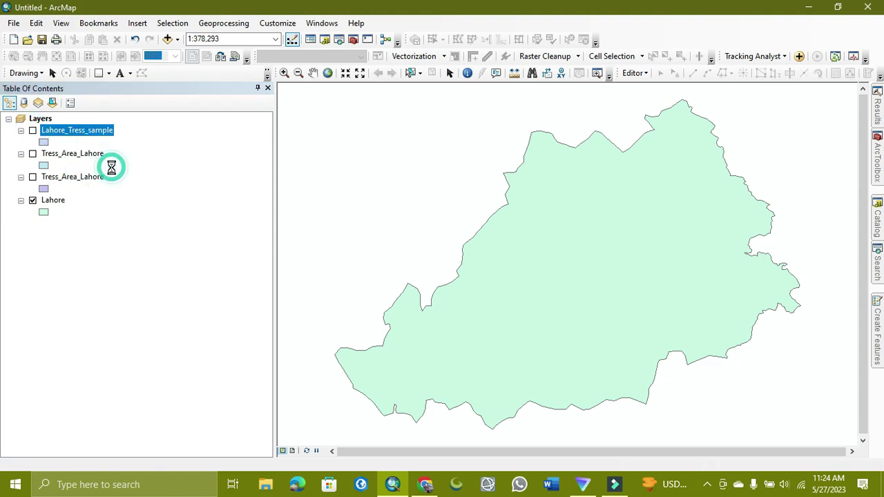
drag(348, 307, 459, 321)
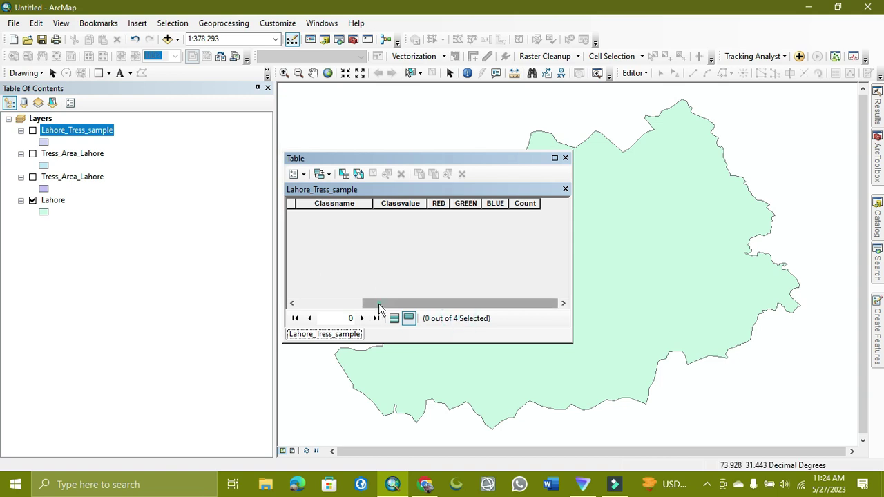
drag(380, 303, 273, 286)
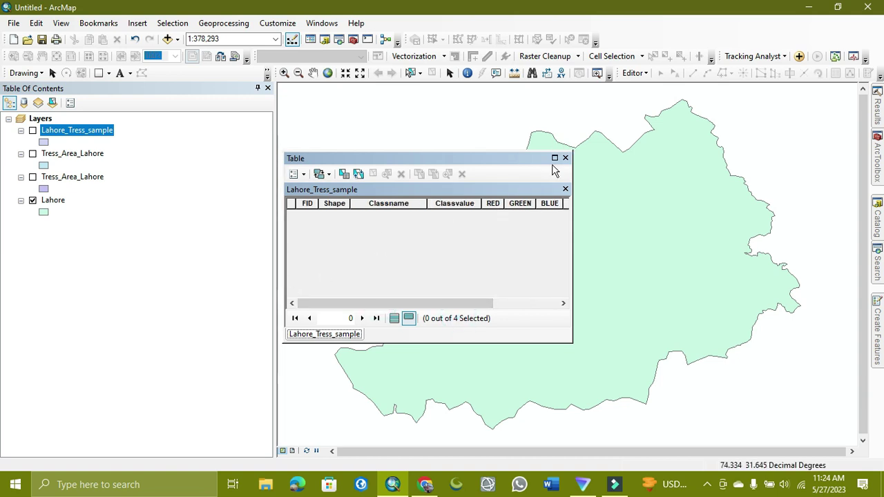
key(space)
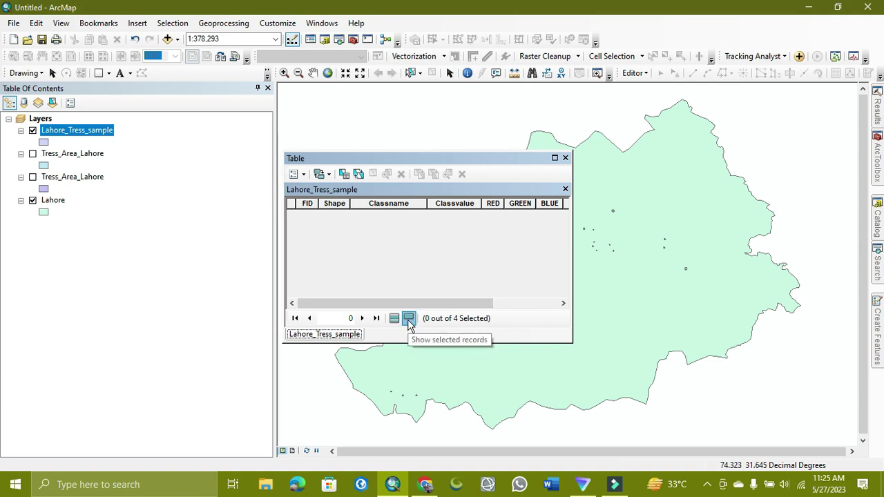
Step: Select the Low Vegetation and High Vegetation records and list only the selected records
click(395, 321)
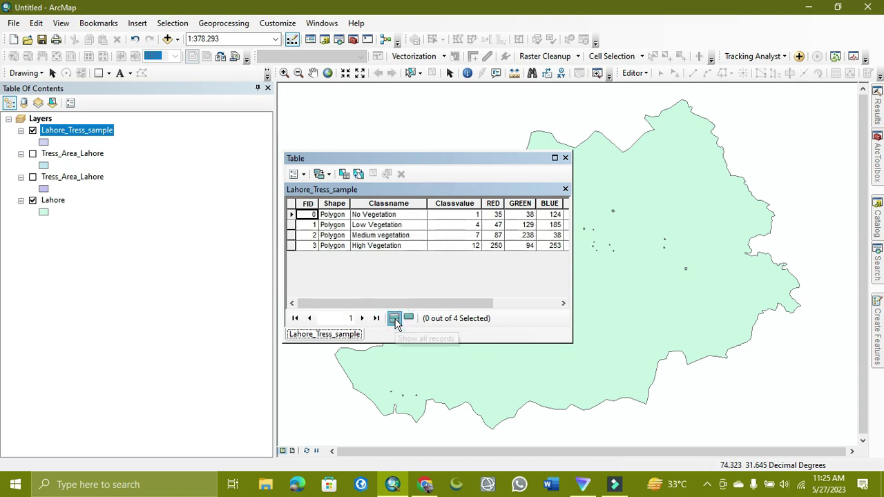
click(291, 225)
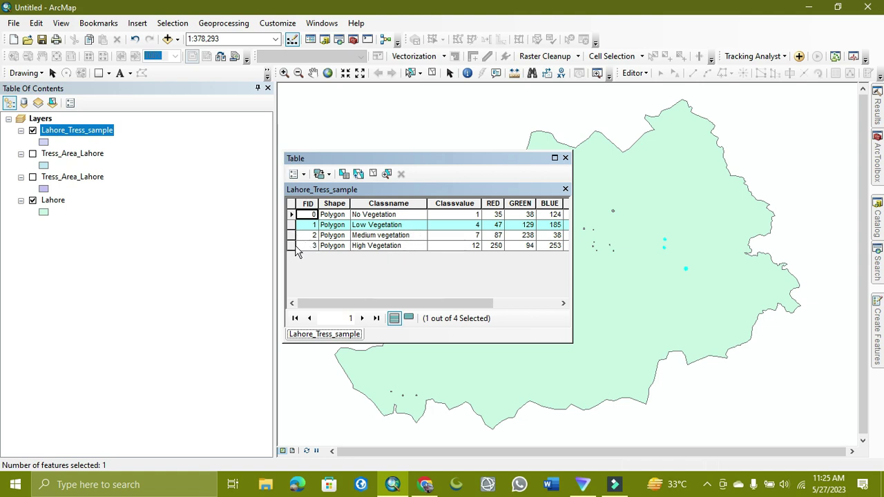
ctrl+click(292, 246)
click(408, 318)
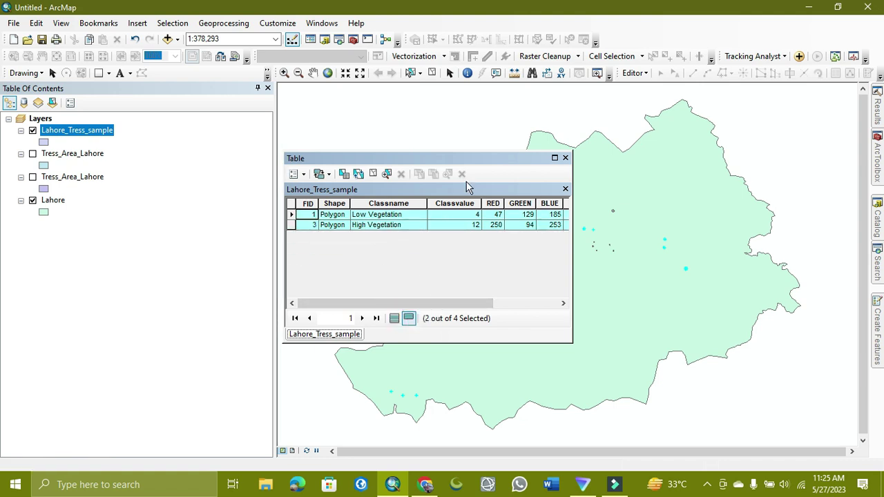
Step: Close the Lahore_Tress_sample table and clear the feature selection
click(565, 158)
right_click(91, 131)
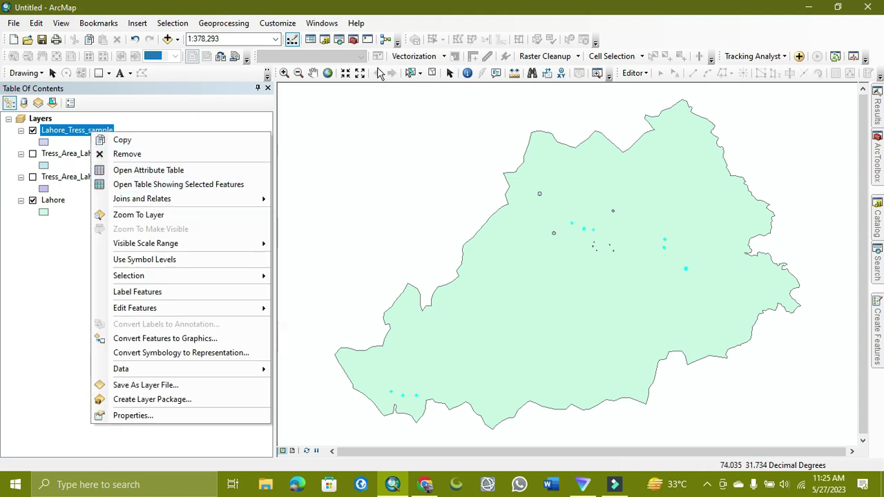
click(431, 75)
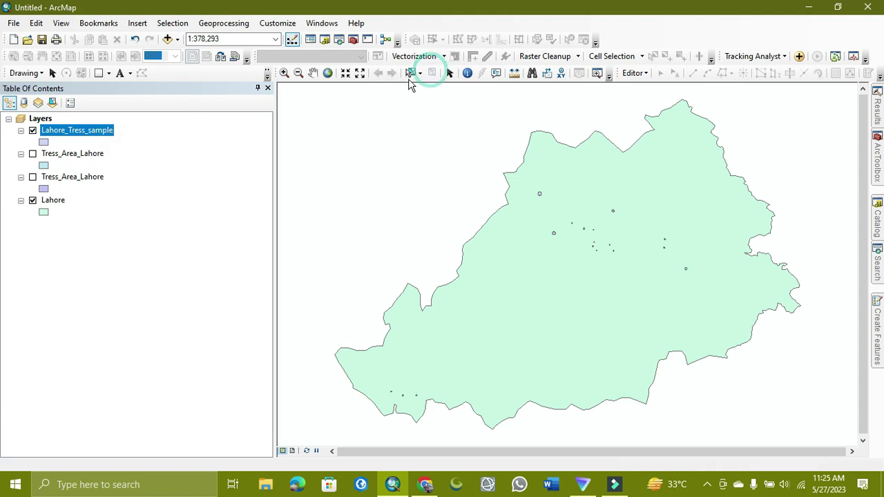